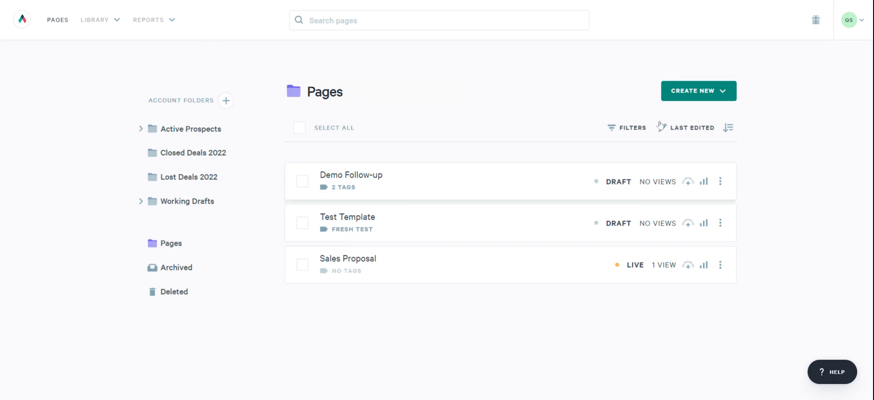
- Open the Automations library and look through the recommended automations, returning to your own library
click(116, 24)
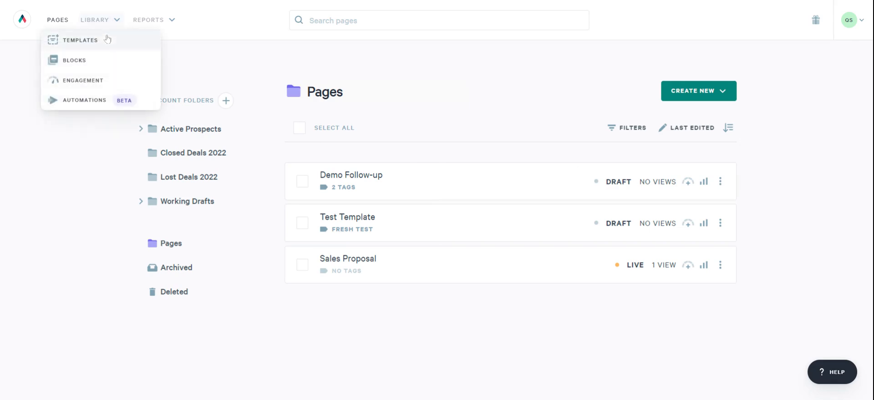
click(93, 101)
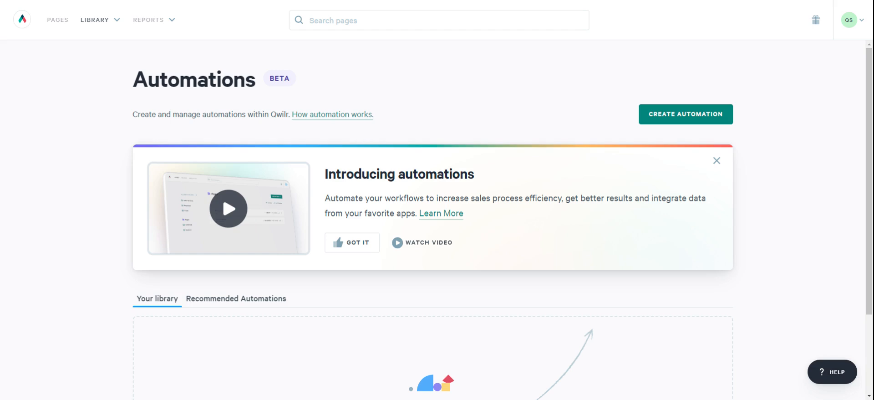
scroll(259, 228, down, 2)
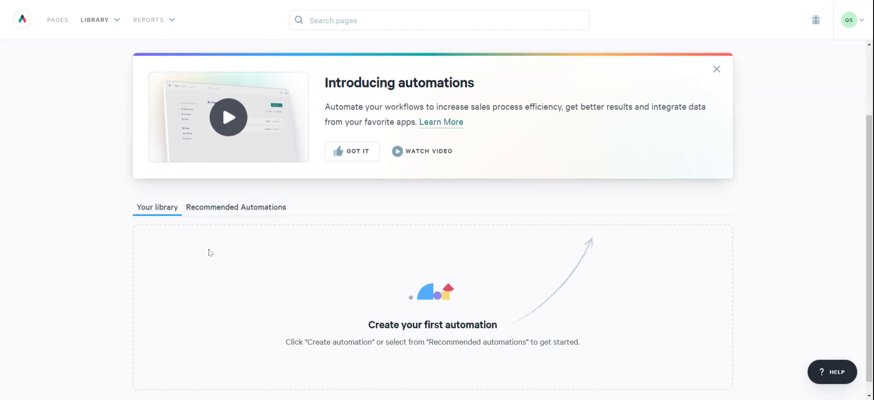
click(255, 208)
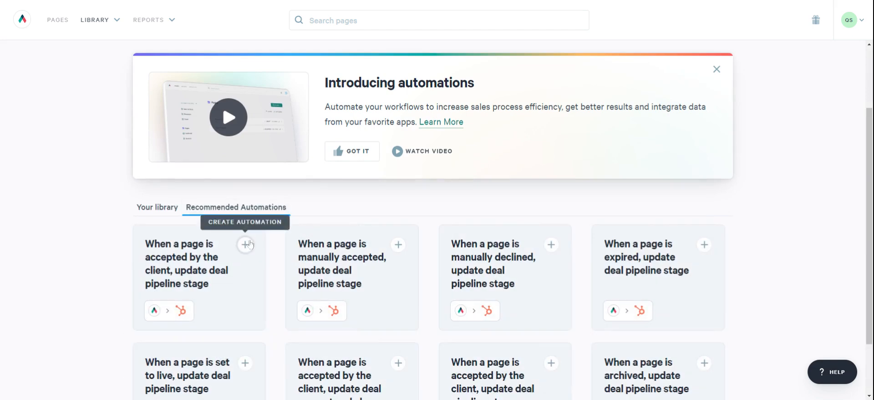
click(157, 206)
scroll(310, 254, up, 3)
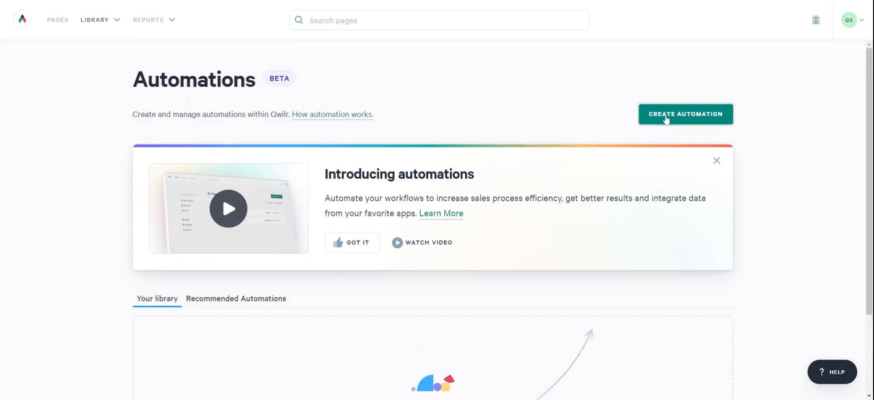
- Start a new automation triggered when a page is accepted by the client
click(665, 117)
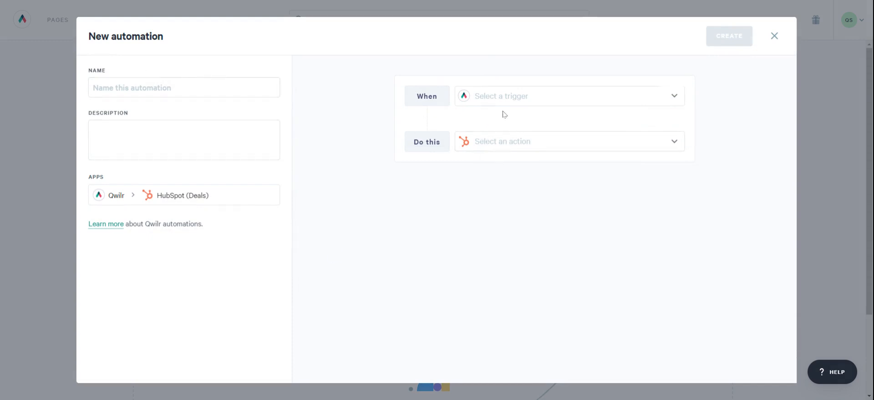
click(530, 97)
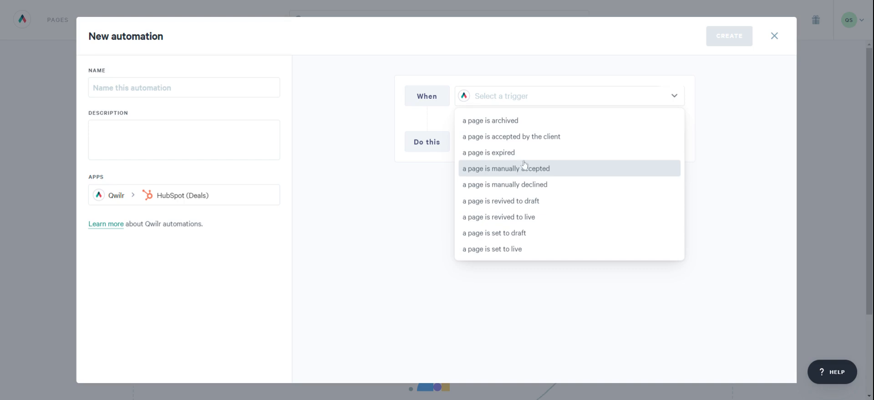
click(530, 138)
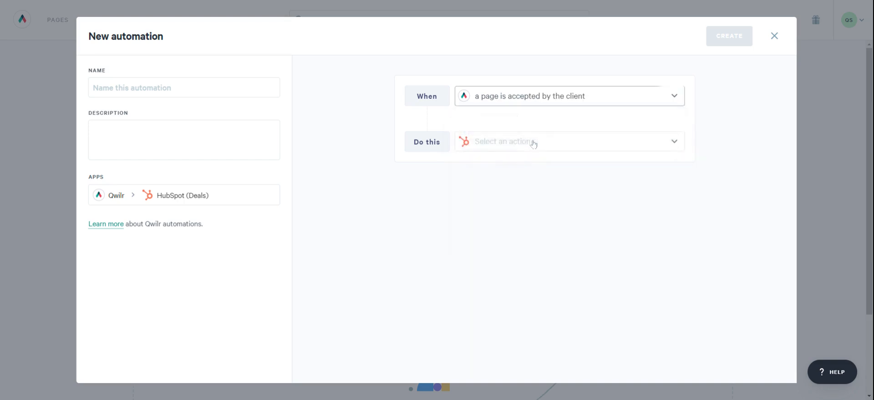
- Set the automation's action to update the deal pipeline stage, using Sales Pipeline and the Closed Won stage
click(546, 141)
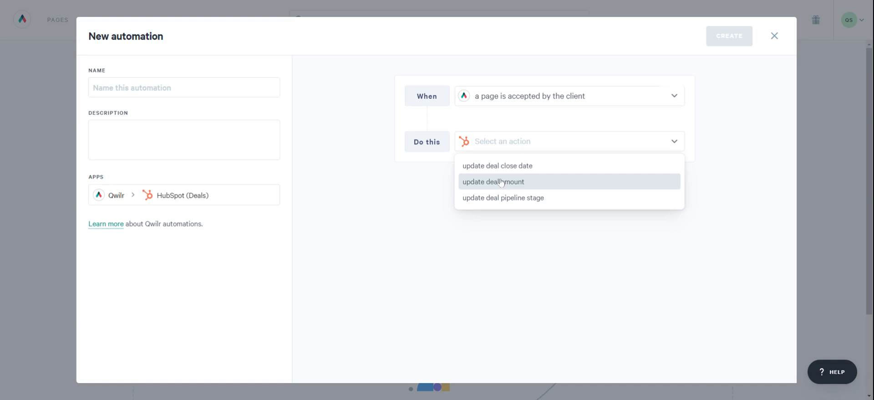
click(519, 201)
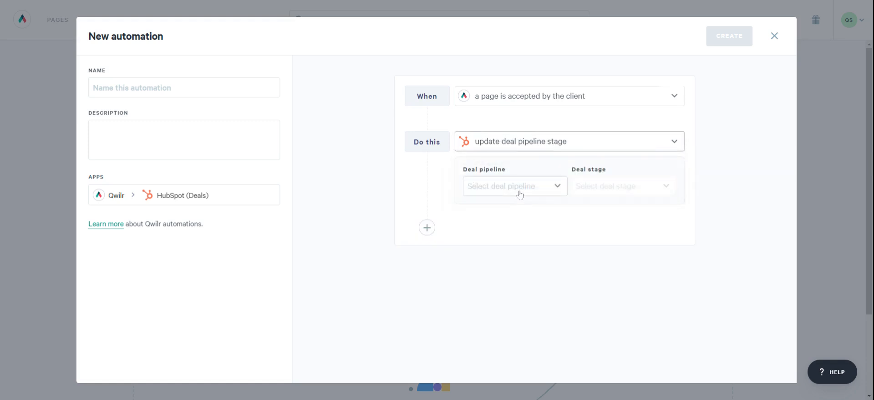
click(520, 191)
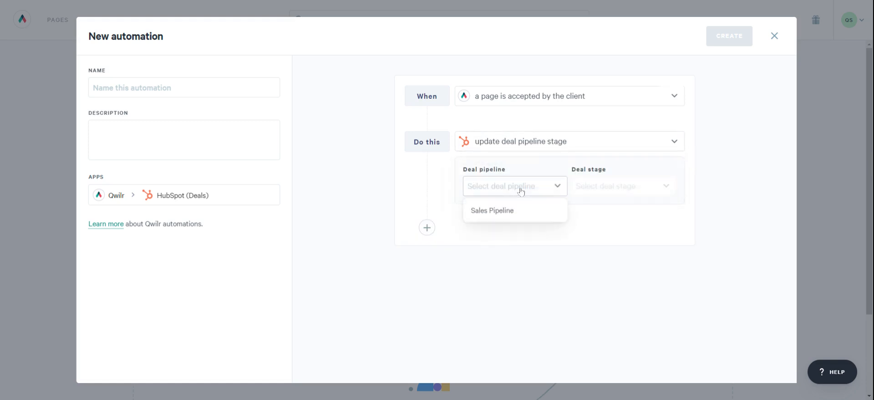
click(511, 210)
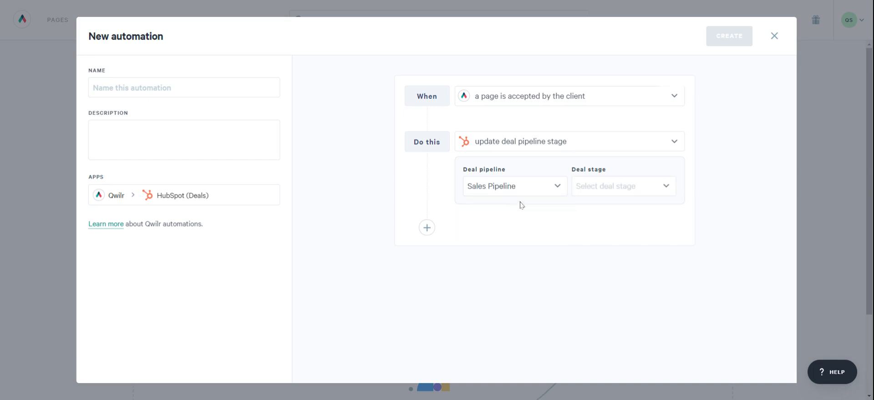
click(621, 197)
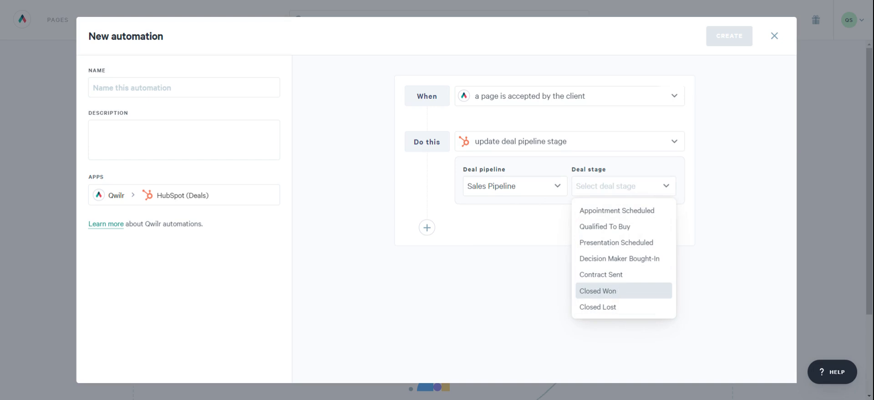
click(616, 291)
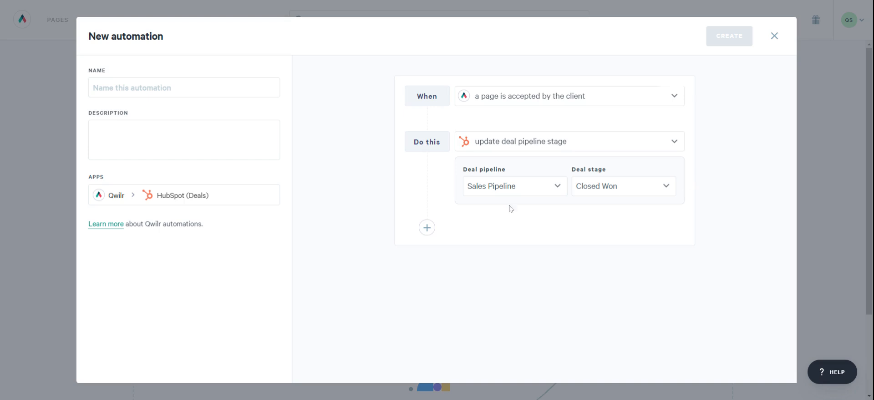
- Add a second action that updates the deal close date, using the HubSpot deal field Close Date
click(428, 229)
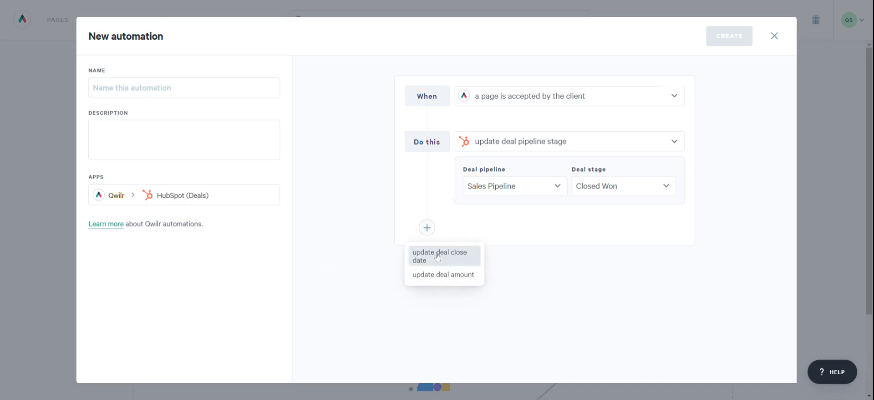
click(437, 257)
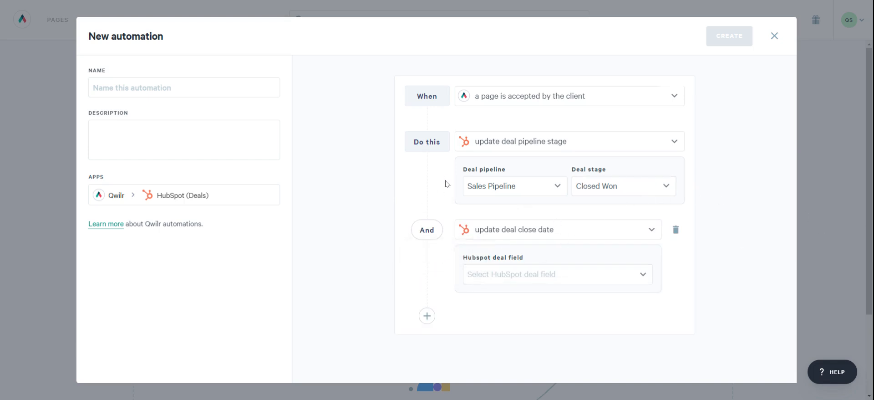
click(525, 276)
click(510, 301)
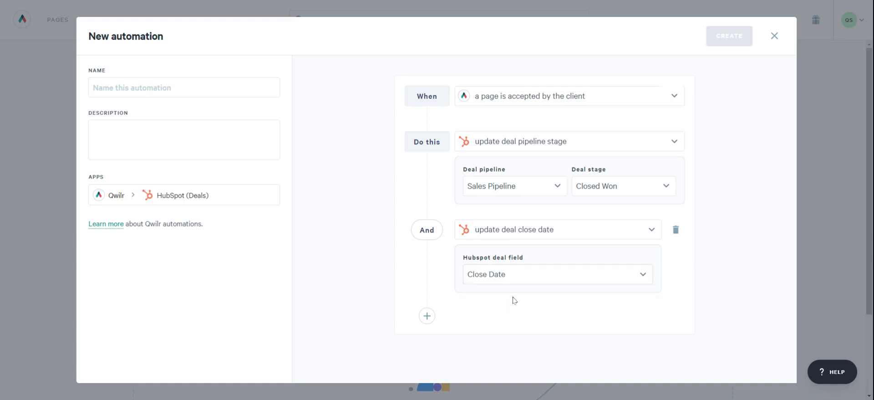
- Add a third action that updates the deal amount, using the HubSpot deal field Amount
click(427, 315)
click(443, 342)
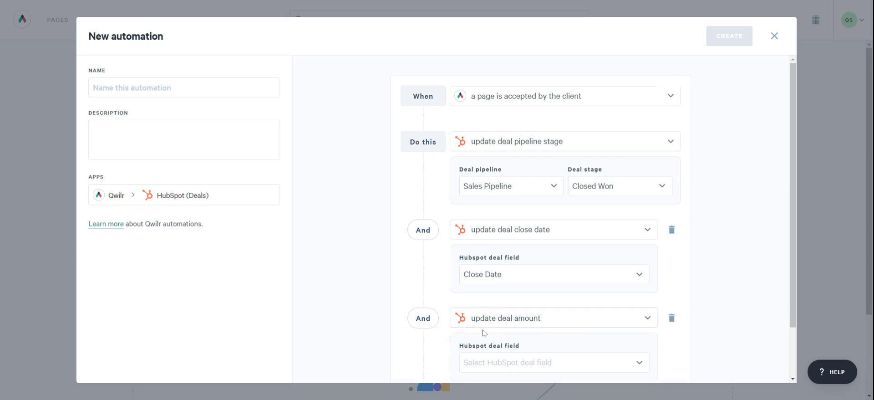
scroll(486, 331, down, 2)
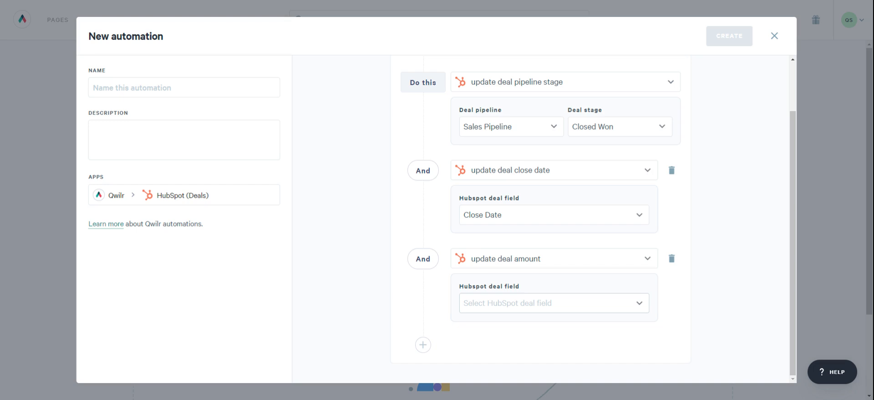
click(506, 310)
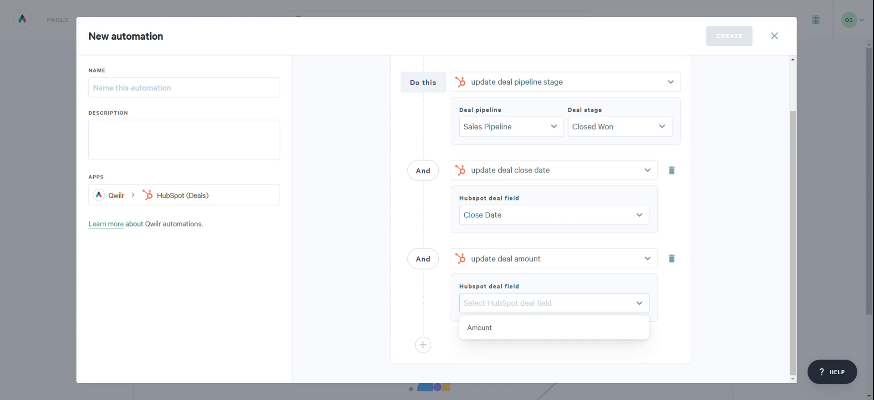
click(496, 323)
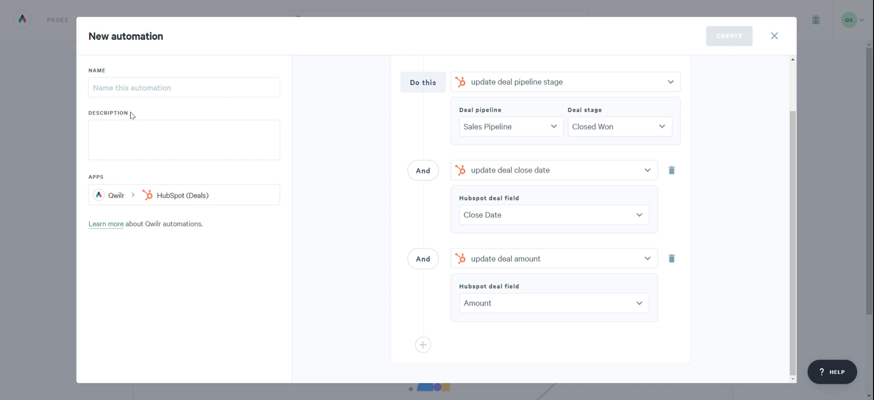
- Name the automation "Closed Won Automation"
click(109, 87)
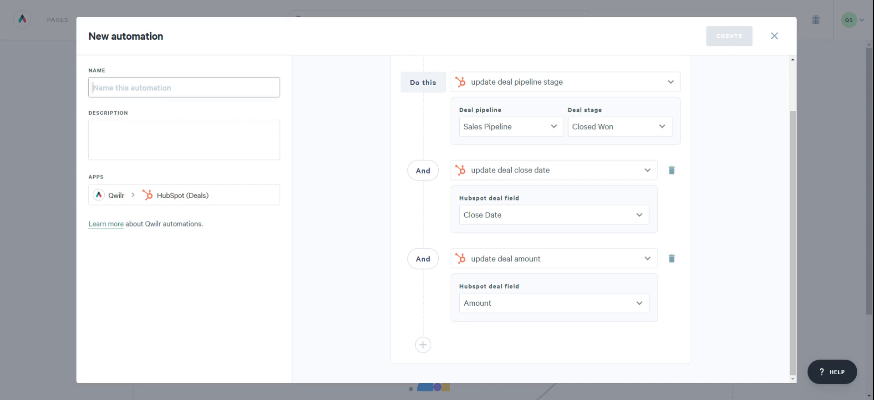
text(Closed Won)
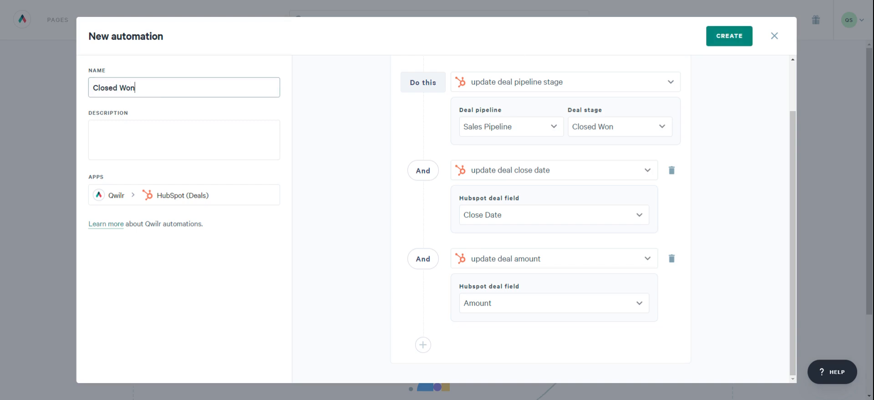
text( Automat)
text(ion)
key(Tab)
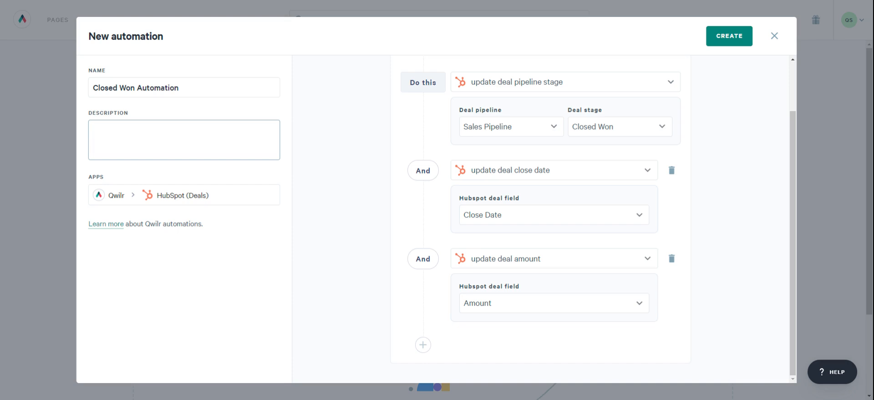
- Enter the description "Updates deal on accepted proposals | Date, Stage, and Amount" and create the automation
text(Updates deal on accep)
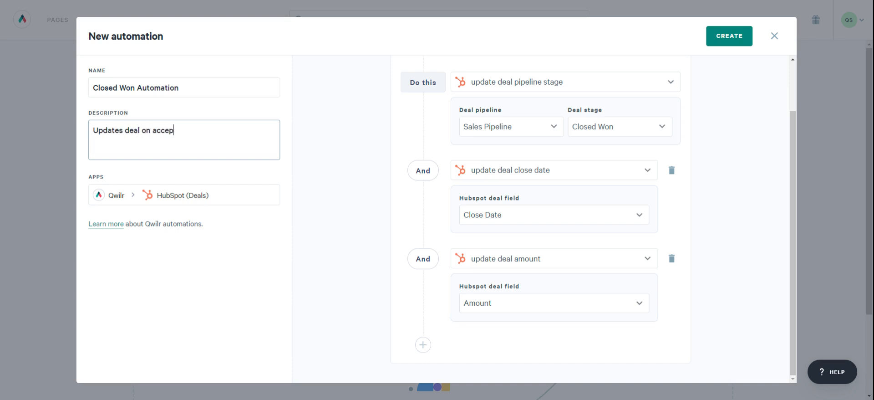
text(ted proposals )
text(I)
text( Date,)
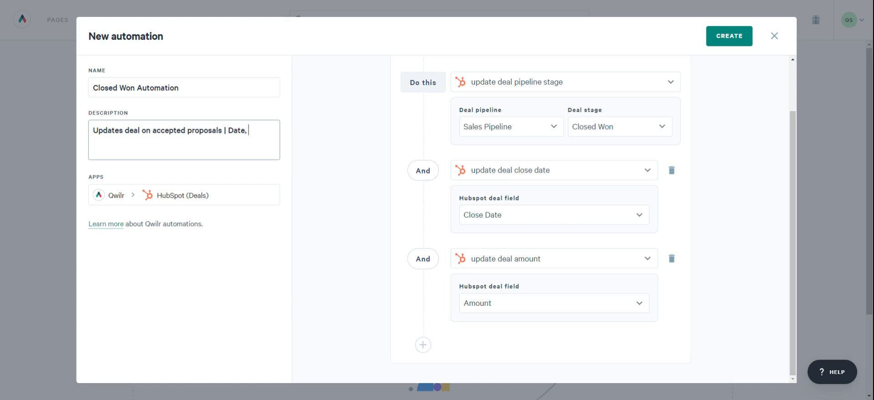
text( Stage, and Amount)
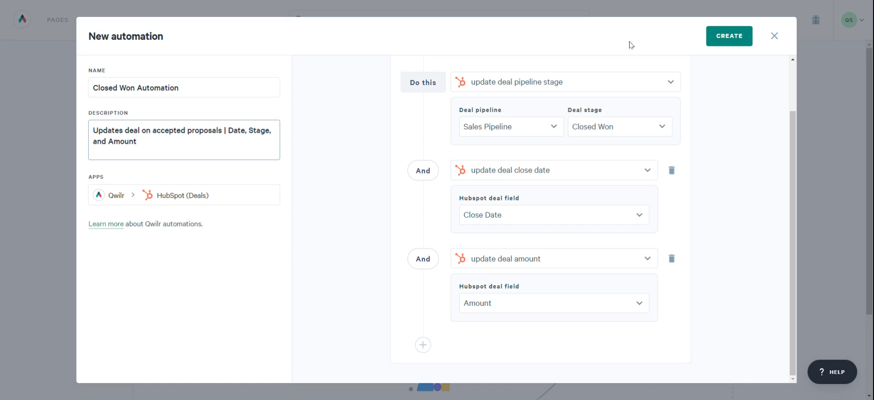
click(725, 36)
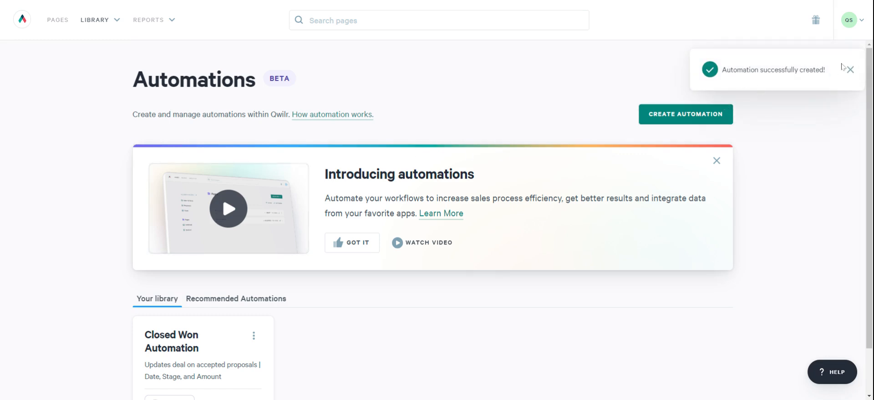
- Turn on the Closed Won Automation and proceed to the templates library
scroll(272, 228, down, 1)
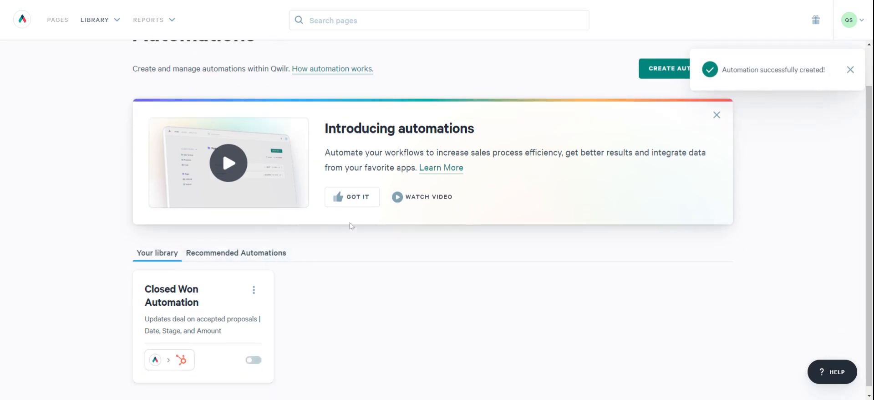
click(248, 364)
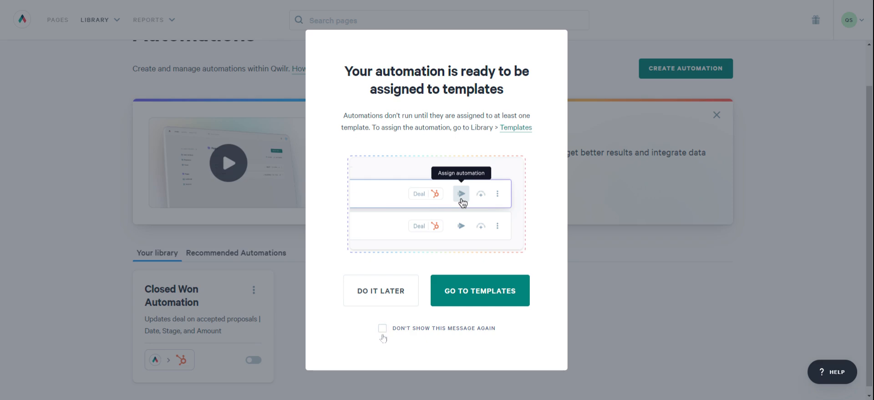
click(464, 302)
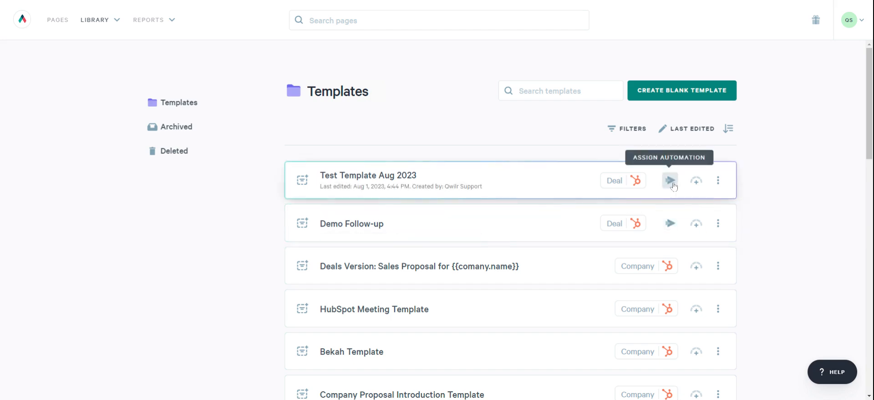
- Assign the Closed Won Automation to the template Test Template Aug 2023, expanding the automation's description before confirming
scroll(681, 248, down, 1)
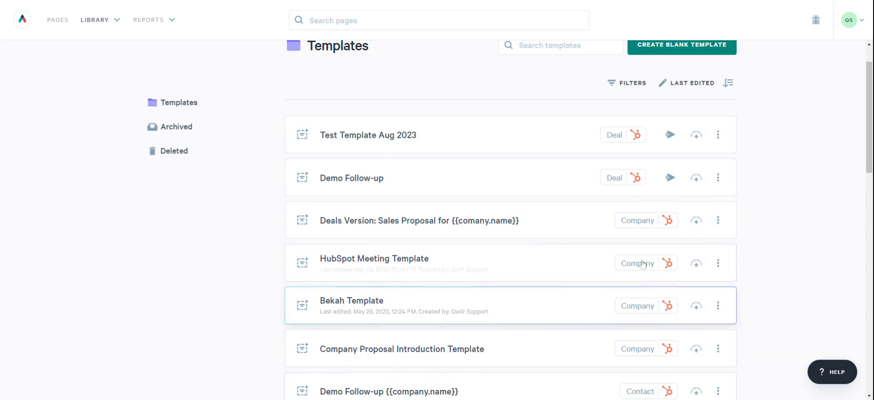
scroll(647, 253, up, 1)
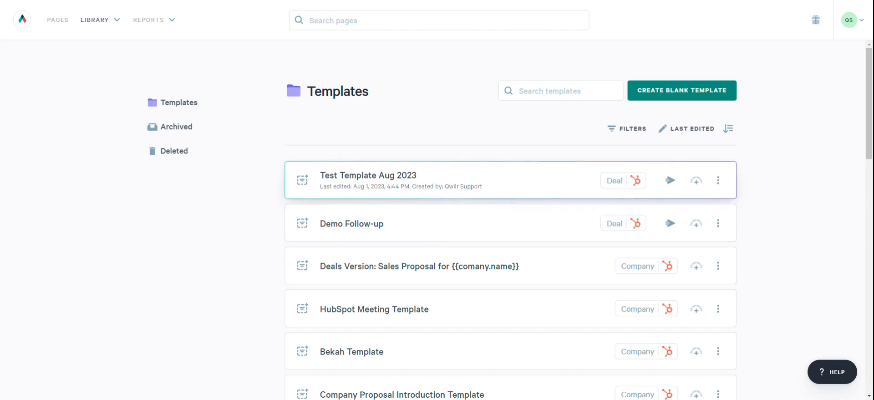
click(670, 180)
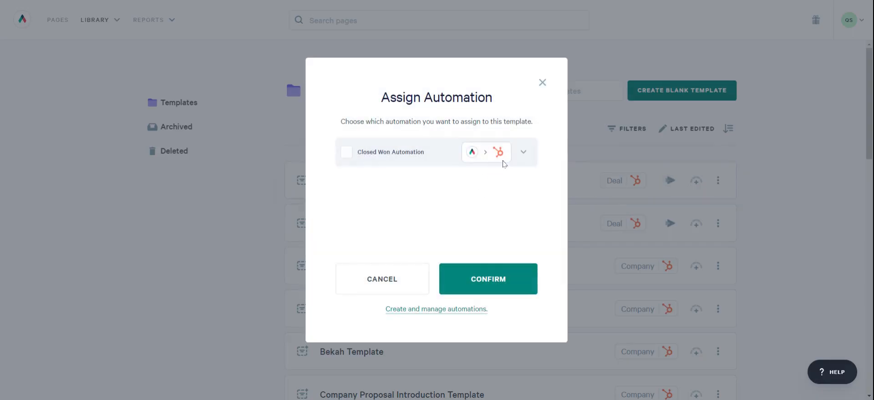
click(521, 158)
click(521, 158)
click(346, 152)
click(525, 160)
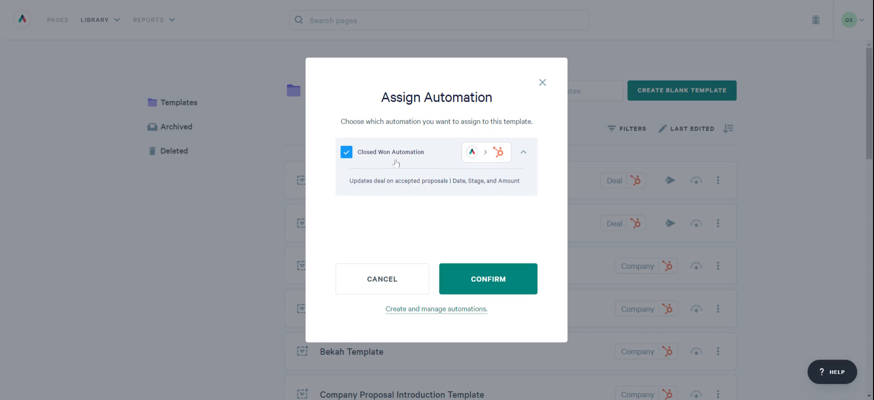
click(512, 285)
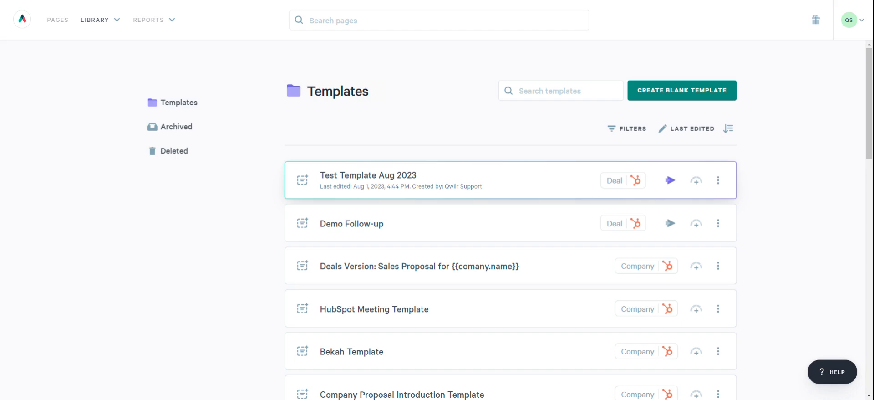
- Go to the automations library and browse the recommended automations
click(96, 20)
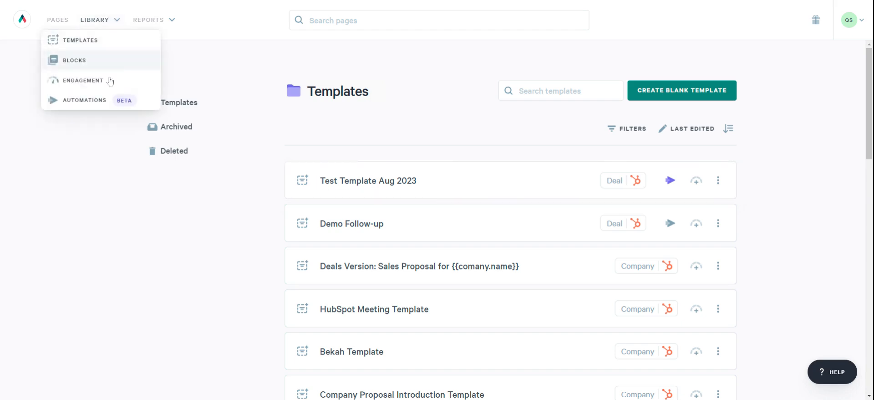
click(87, 99)
scroll(261, 267, down, 1)
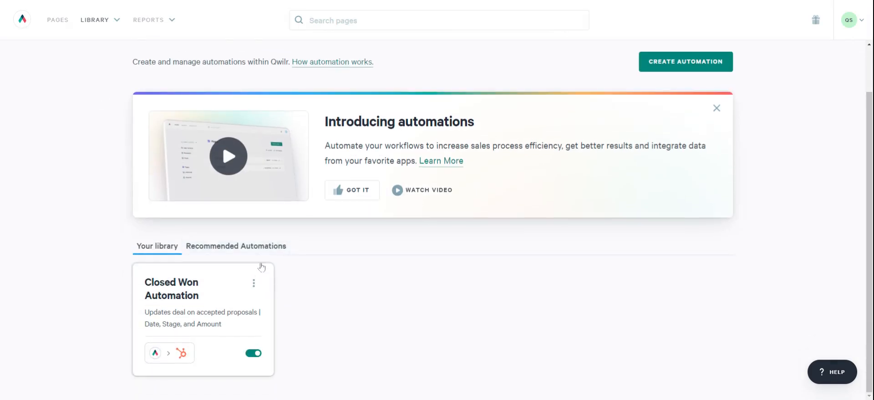
click(265, 248)
scroll(318, 250, down, 3)
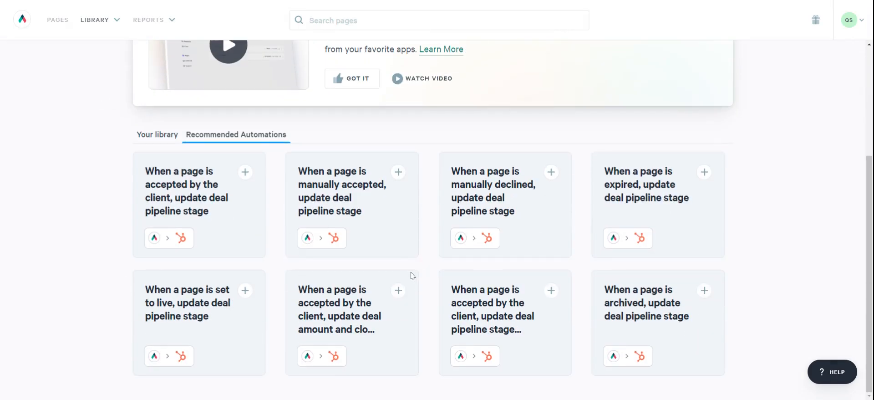
- Preview the recommended automation that updates the deal pipeline stage when a page is manually declined, and close it without creating it
click(551, 173)
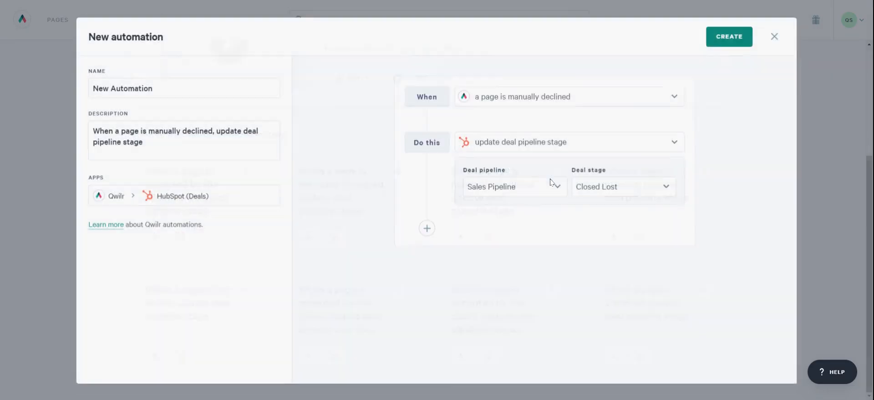
click(774, 37)
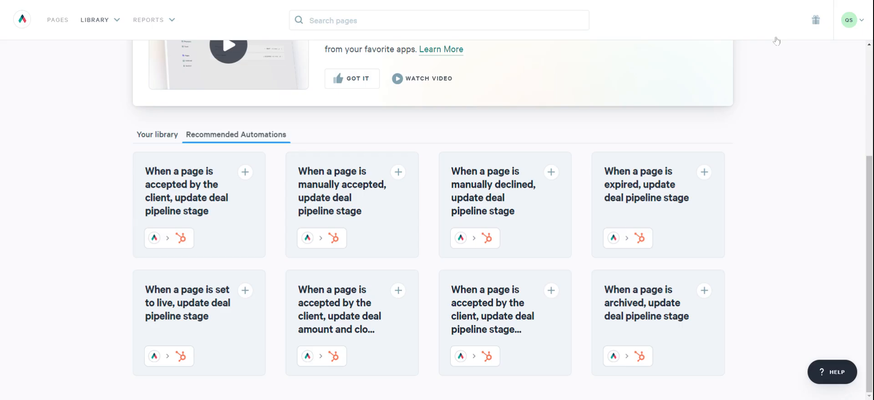
click(551, 172)
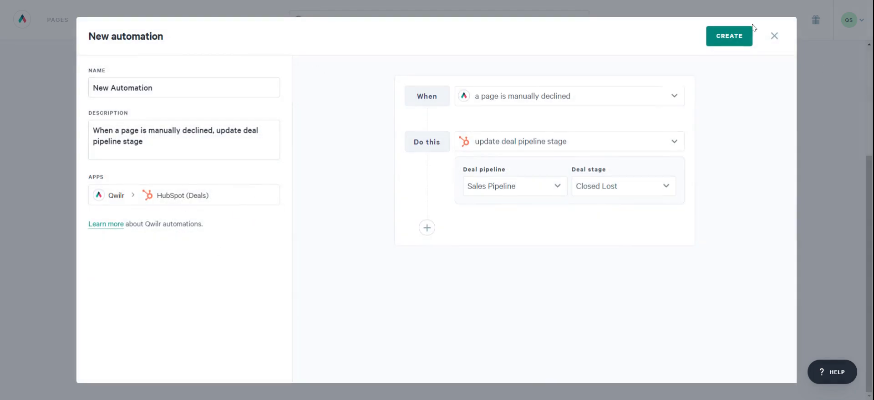
click(775, 36)
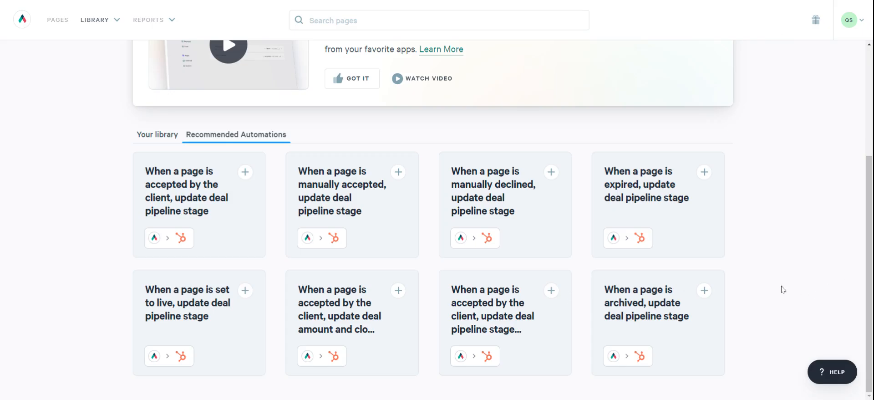
- Preview the recommended automation that updates the deal pipeline stage when a page is archived, and close it without creating it
click(704, 290)
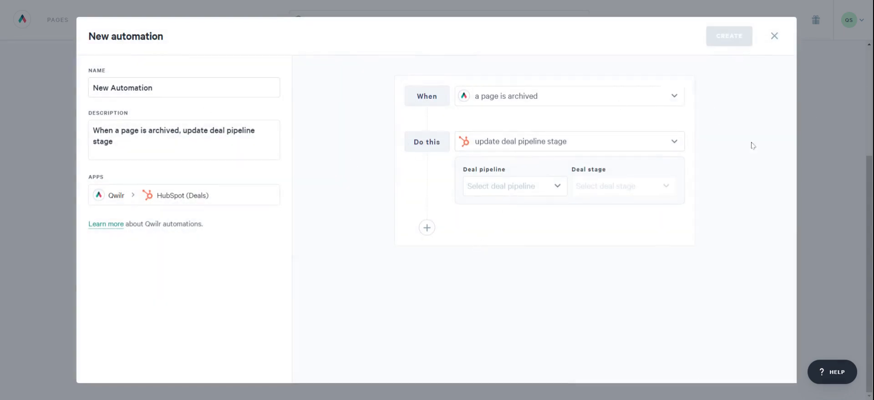
click(774, 36)
scroll(394, 291, up, 3)
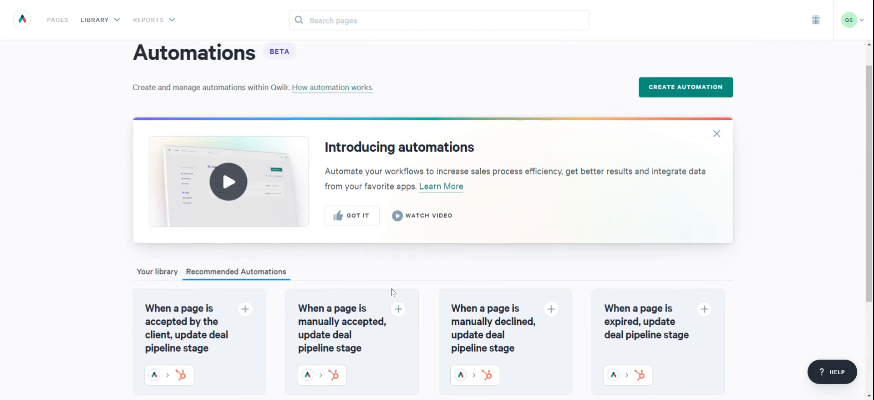